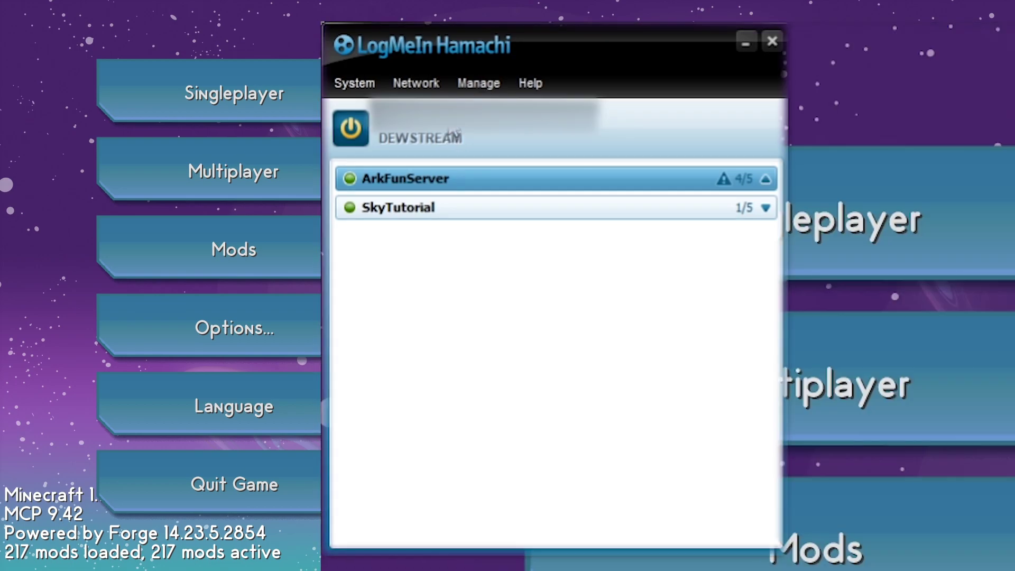
Copy your own IPv6 address from the right-click menu of your Hamachi address
right_click(429, 131)
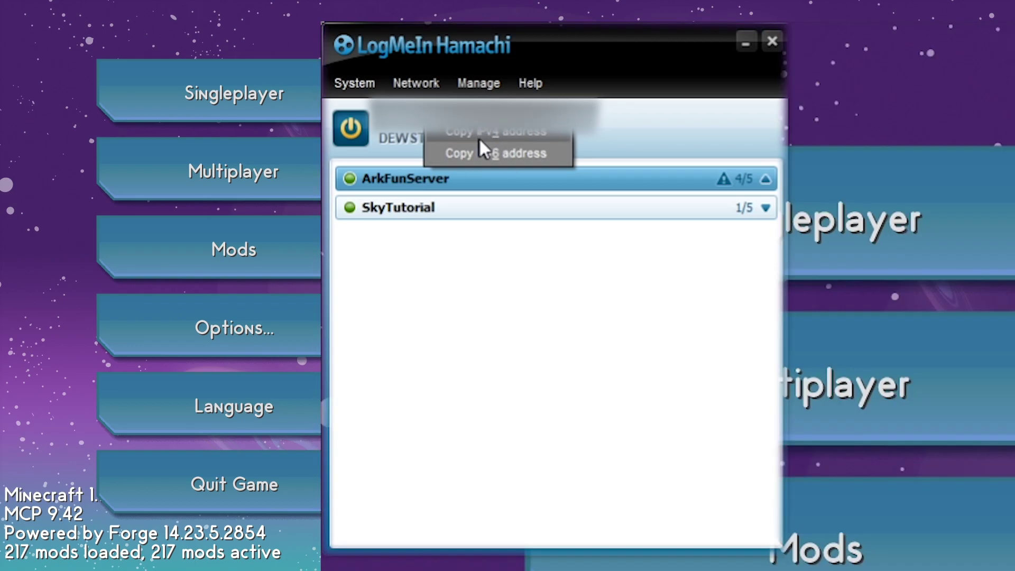
click(454, 158)
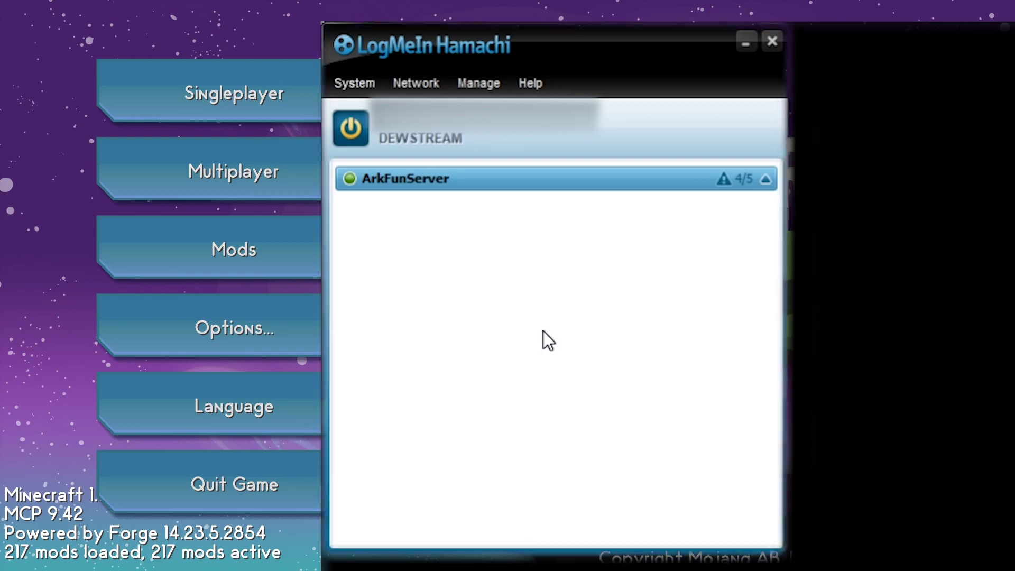
Create a new Hamachi network with Network ID SkyTutorial, protected by a confirmed password
click(419, 78)
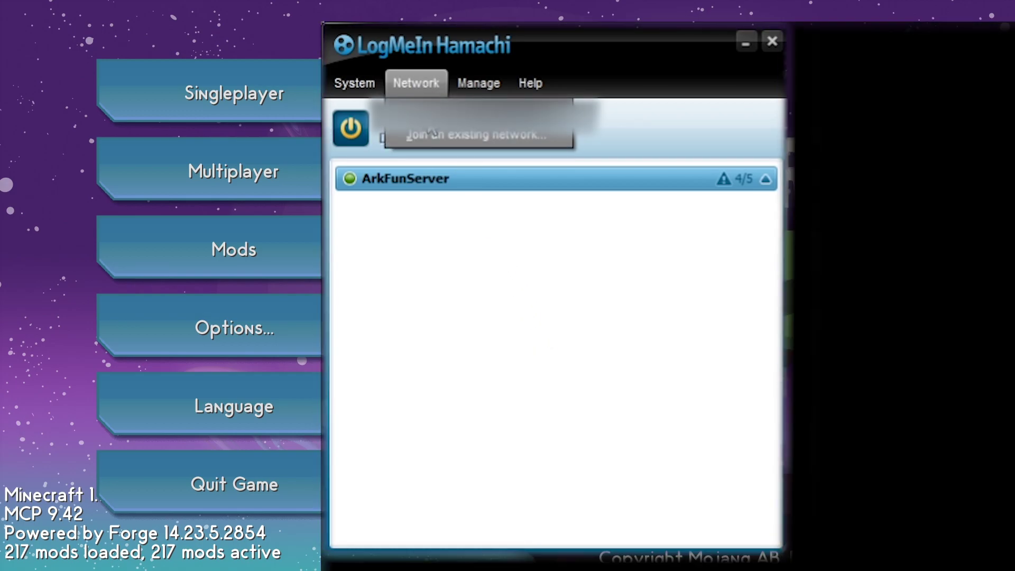
click(487, 162)
drag(684, 313, 514, 243)
text(SkyTutorial)
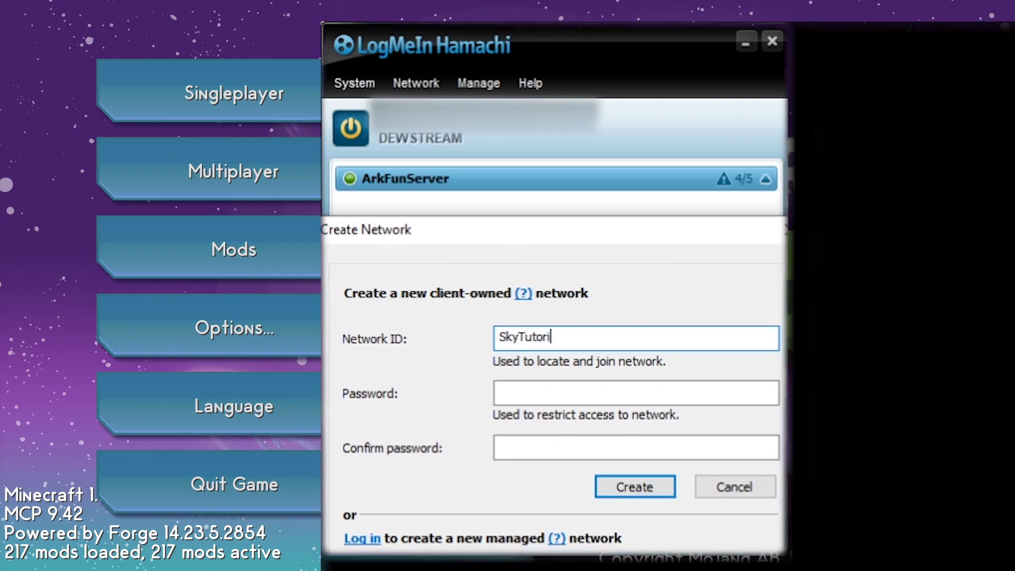
click(524, 391)
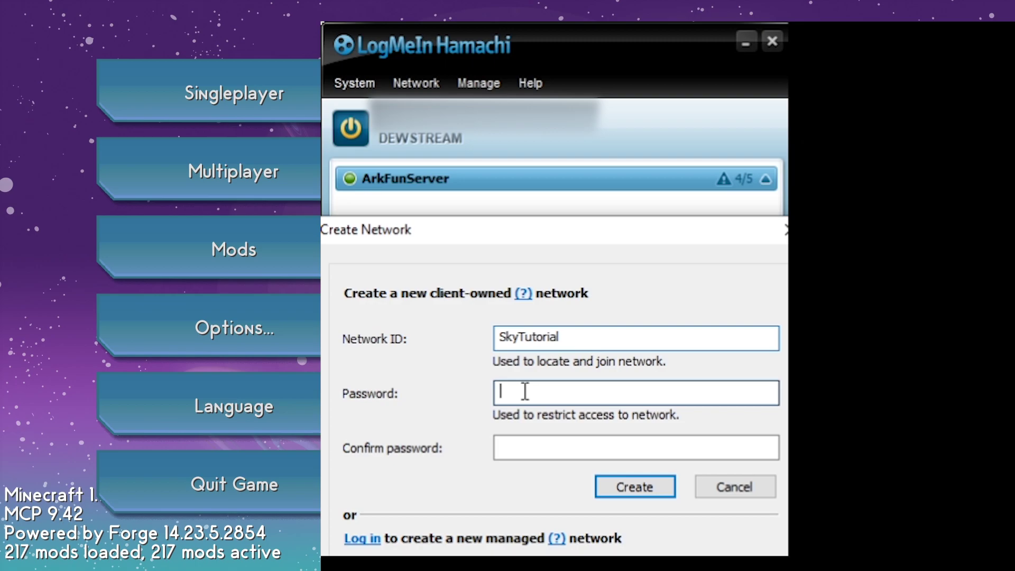
text(1234)
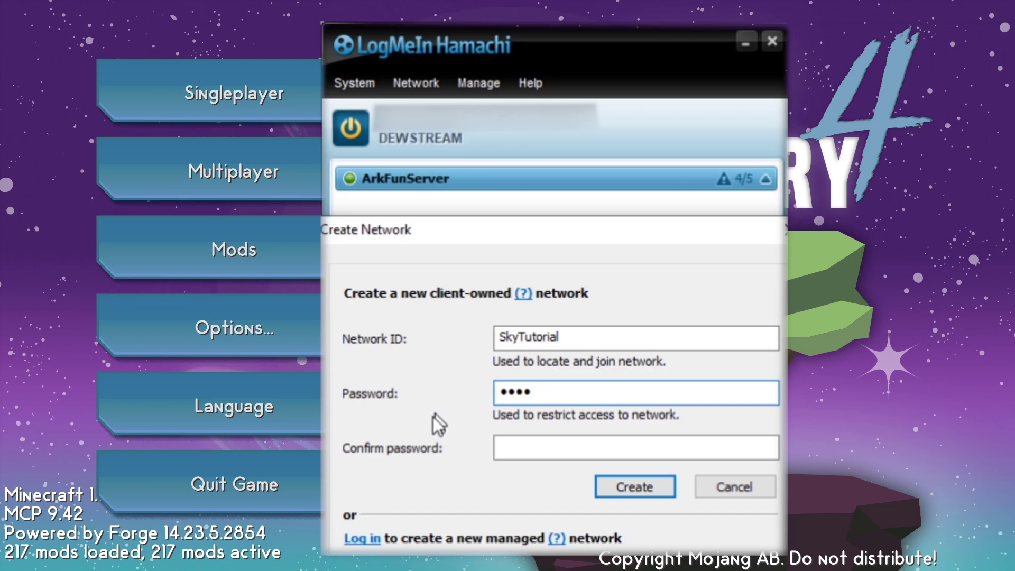
click(521, 447)
text(1234)
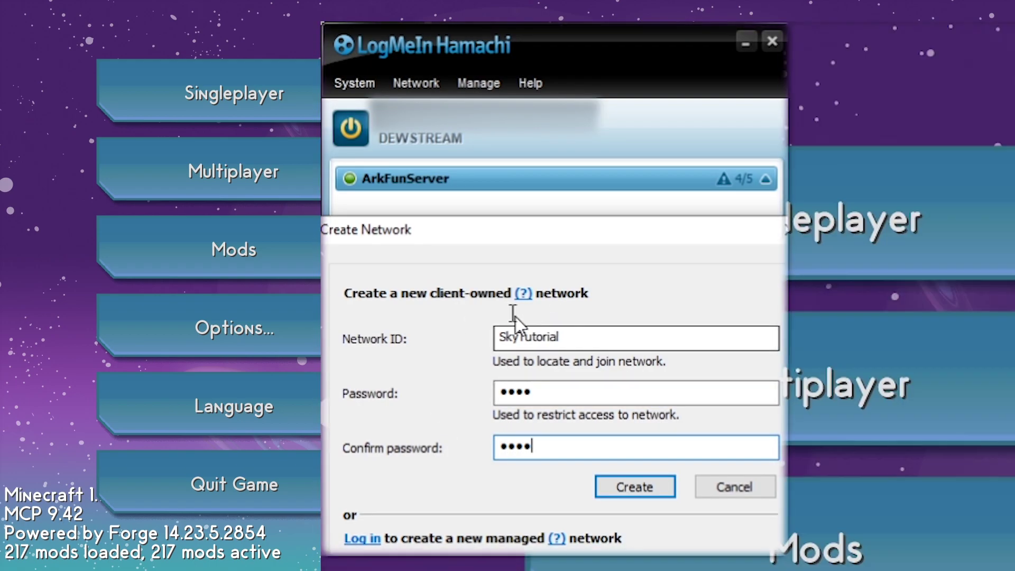
click(656, 493)
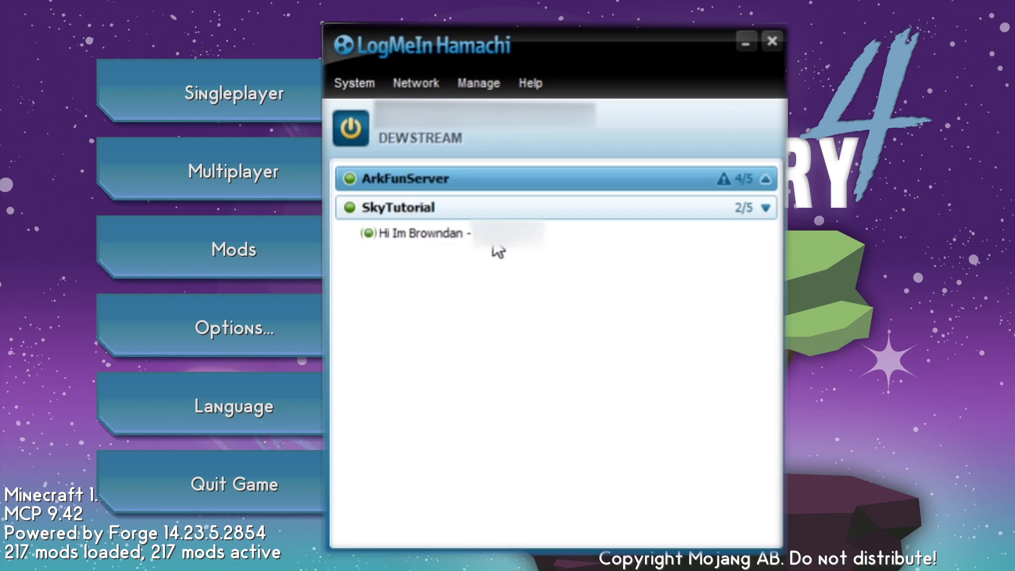
Inspect the friend's member entry and Hamachi's diagnostic help options to verify the direct tunnel
right_click(493, 236)
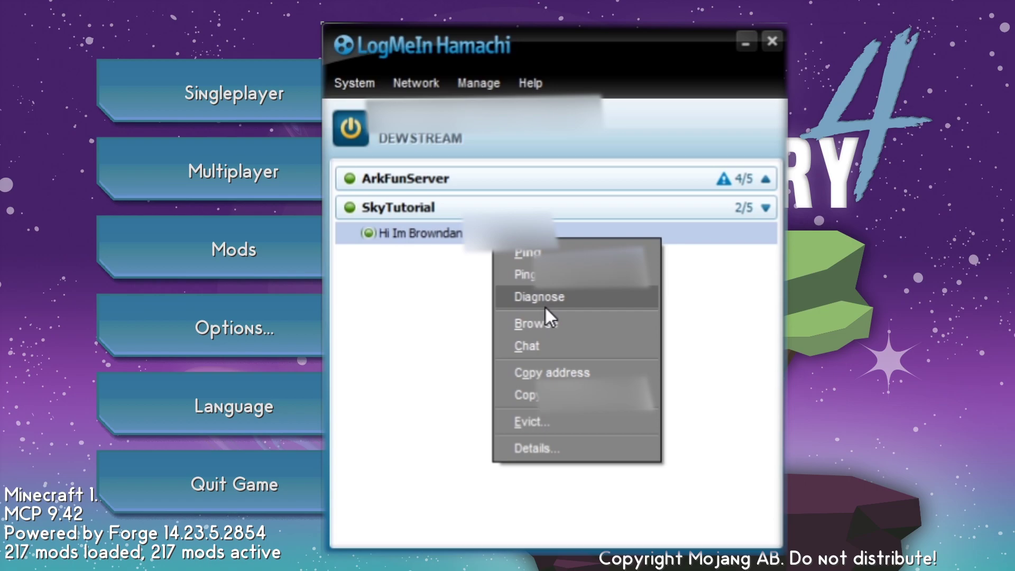
click(527, 82)
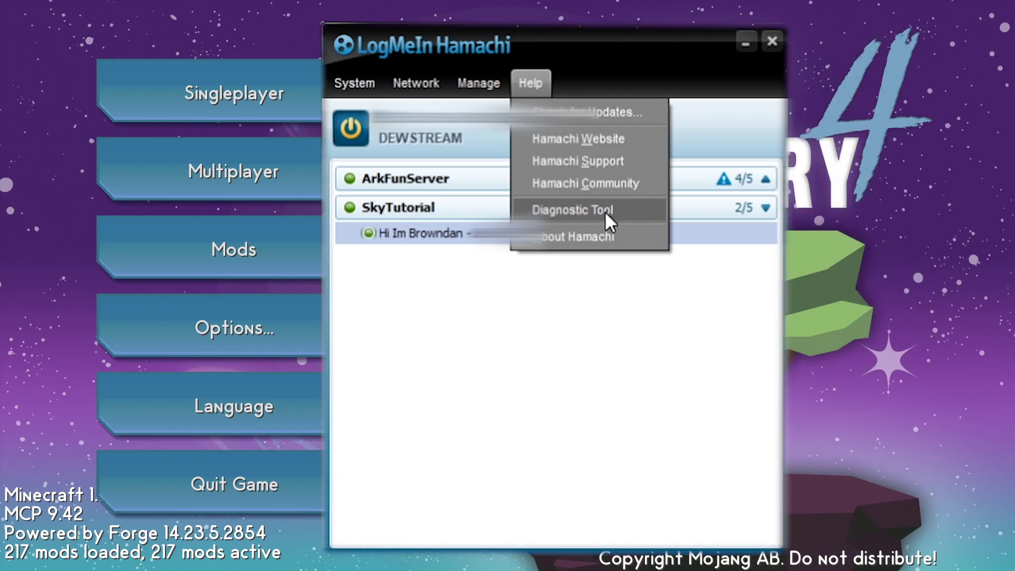
click(573, 384)
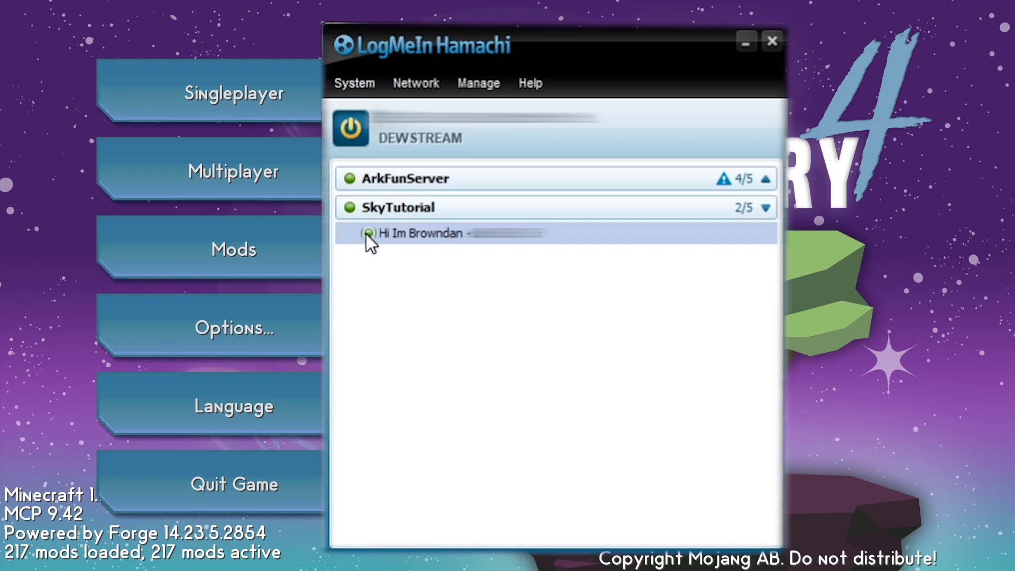
mouse_move(368, 234)
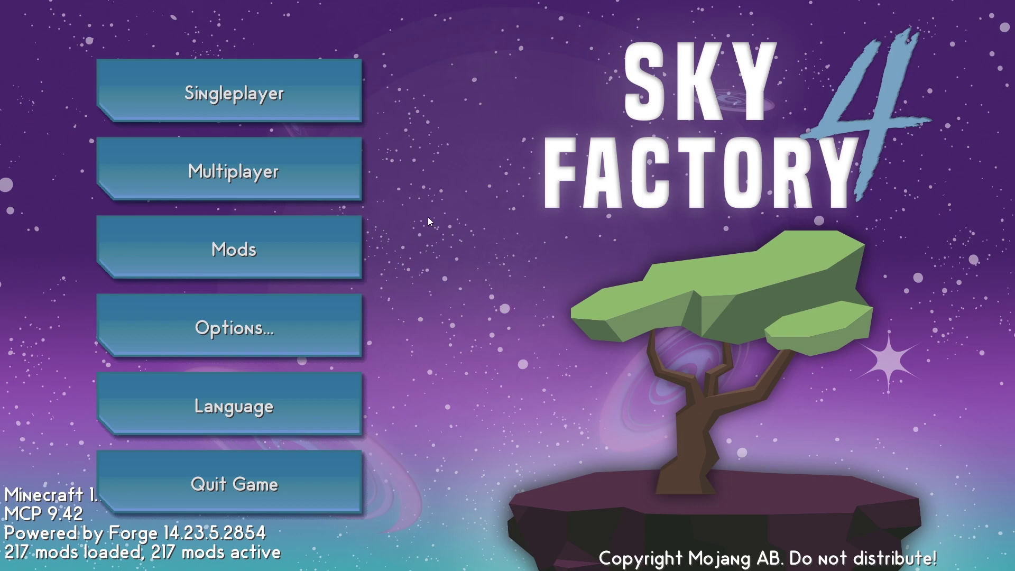
From Singleplayer, generate a new world named New World using the SkyFactory Tutorial world type
click(347, 86)
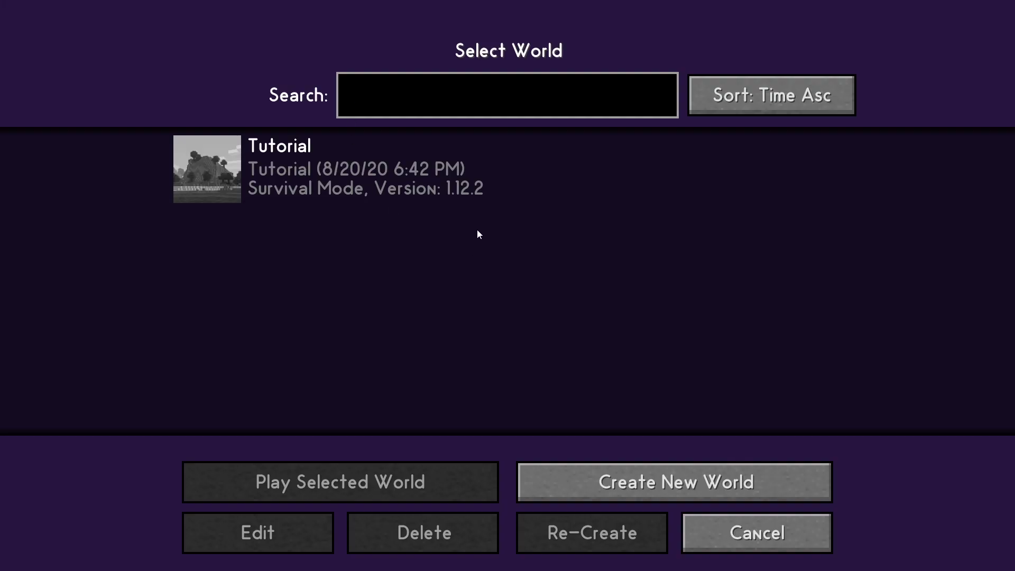
click(648, 485)
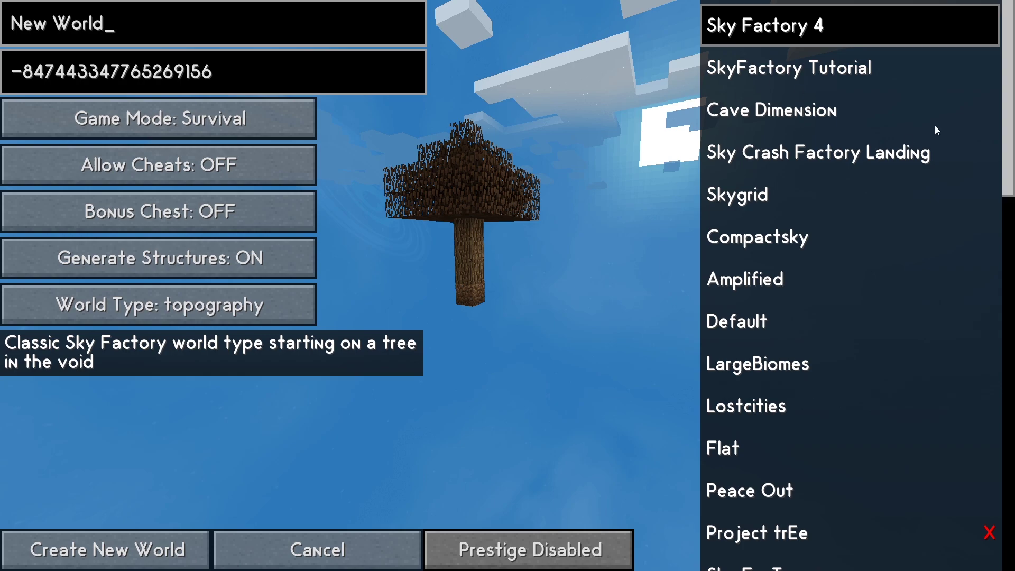
scroll(938, 130, down, 5)
scroll(938, 130, up, 5)
click(772, 69)
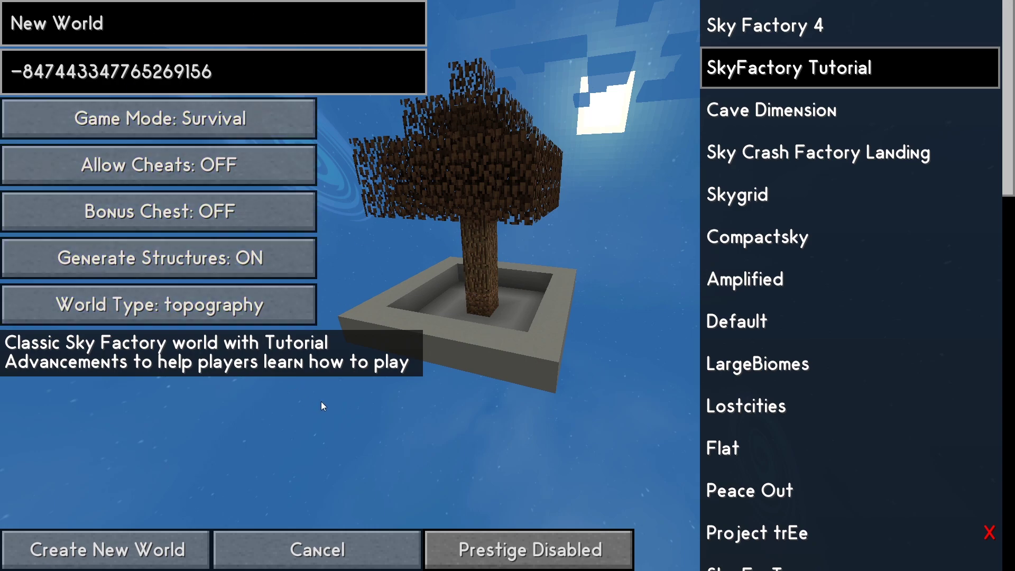
click(132, 563)
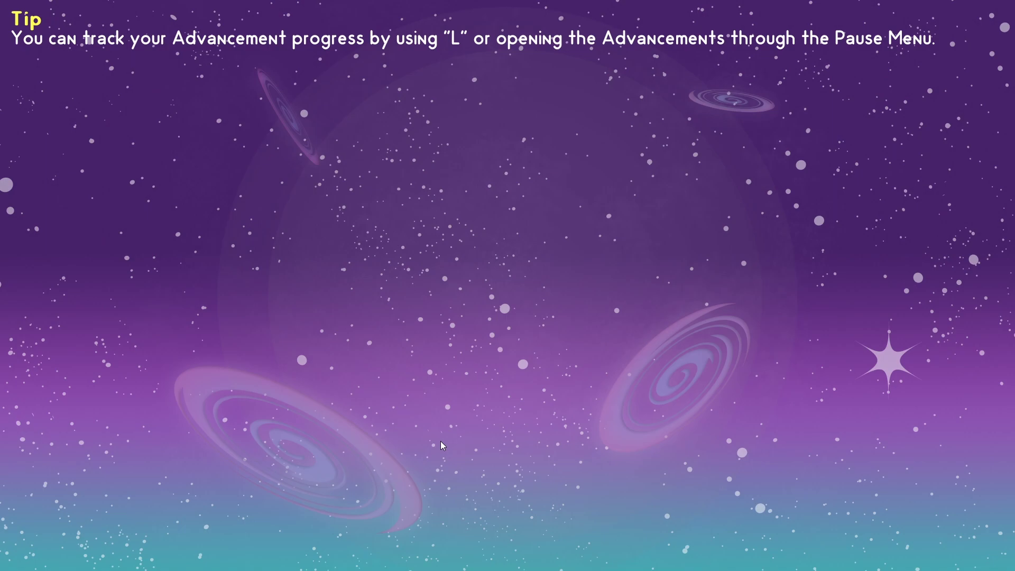
Select the sixth hotbar slot, check the inventory, then bring up the Game Menu
key(6)
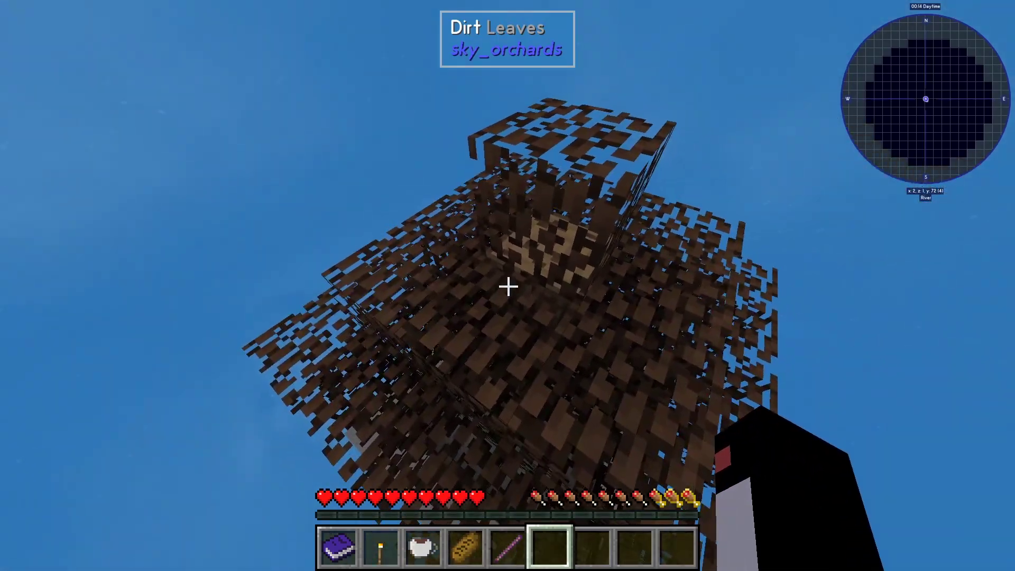
key(e)
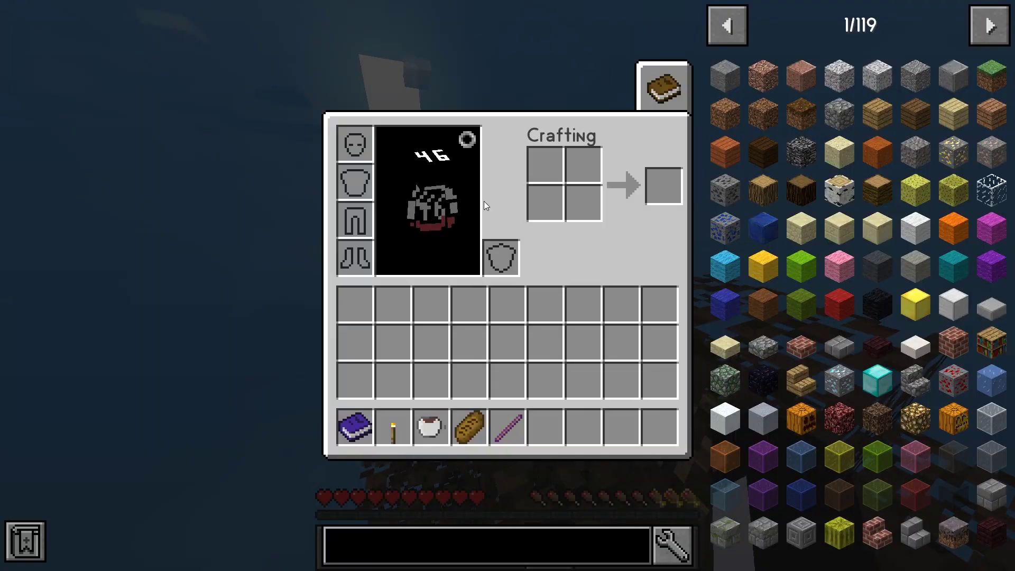
key(e)
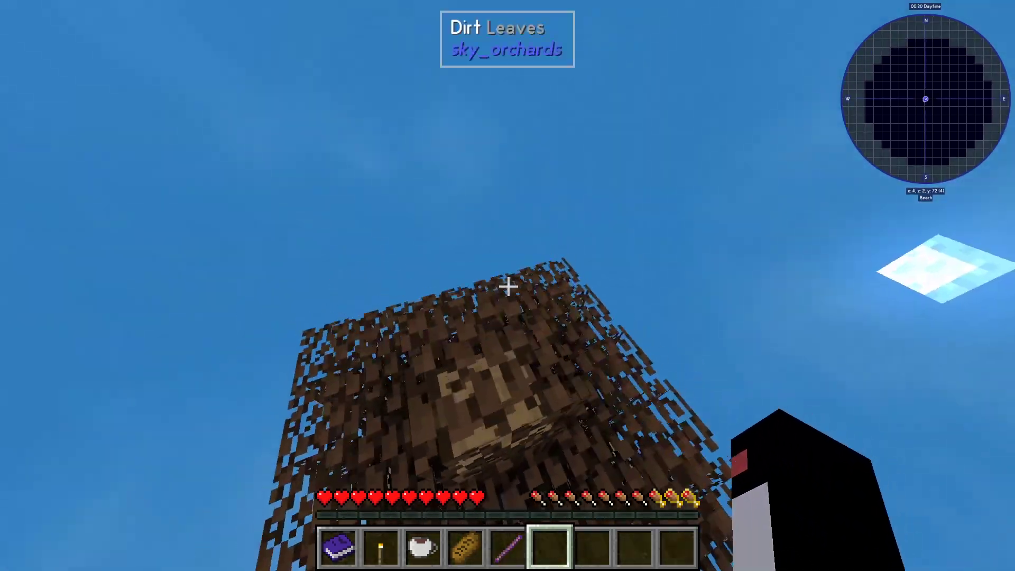
key(Escape)
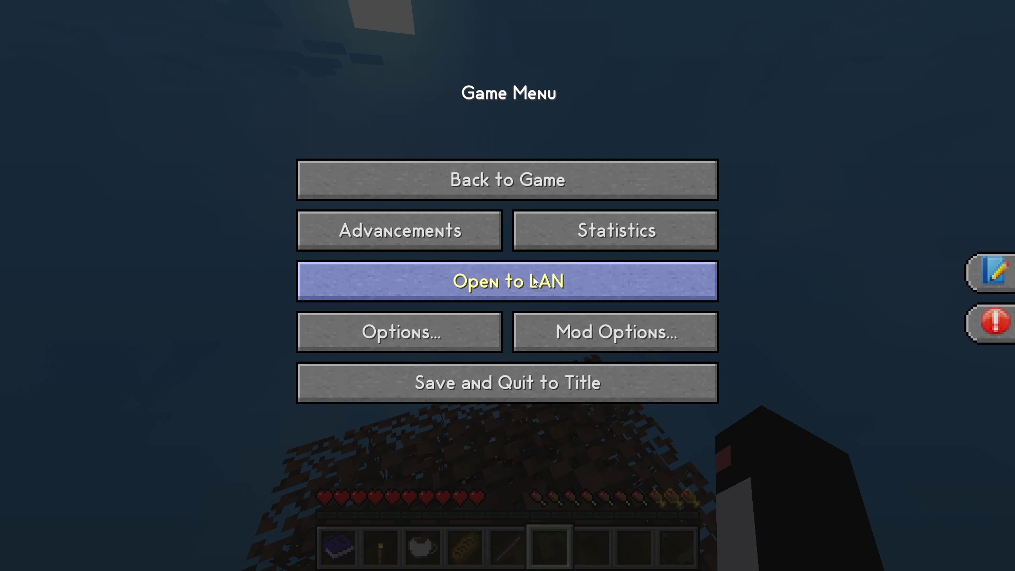
Open the world to LAN with Game Mode Survival and Allow Cheats OFF, then open chat
click(509, 284)
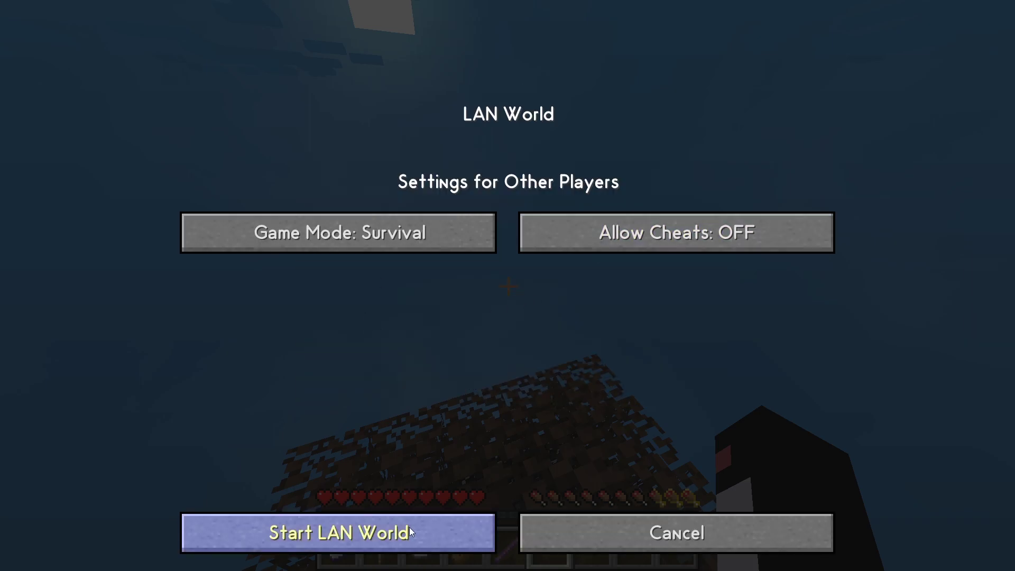
click(414, 531)
key(t)
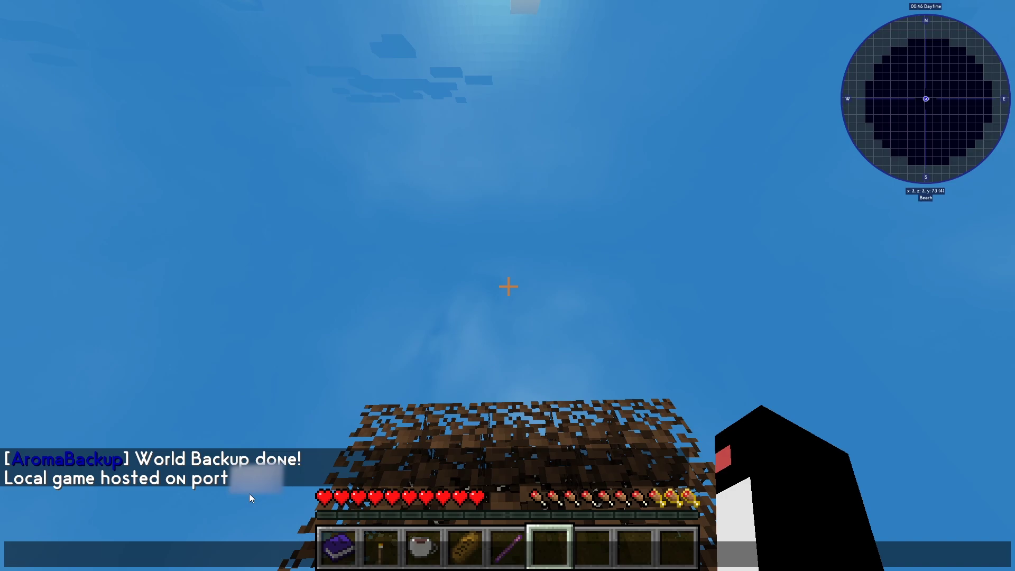
Type the join address placeholder 'ipv4:port' into the chat line
text(ipv4)
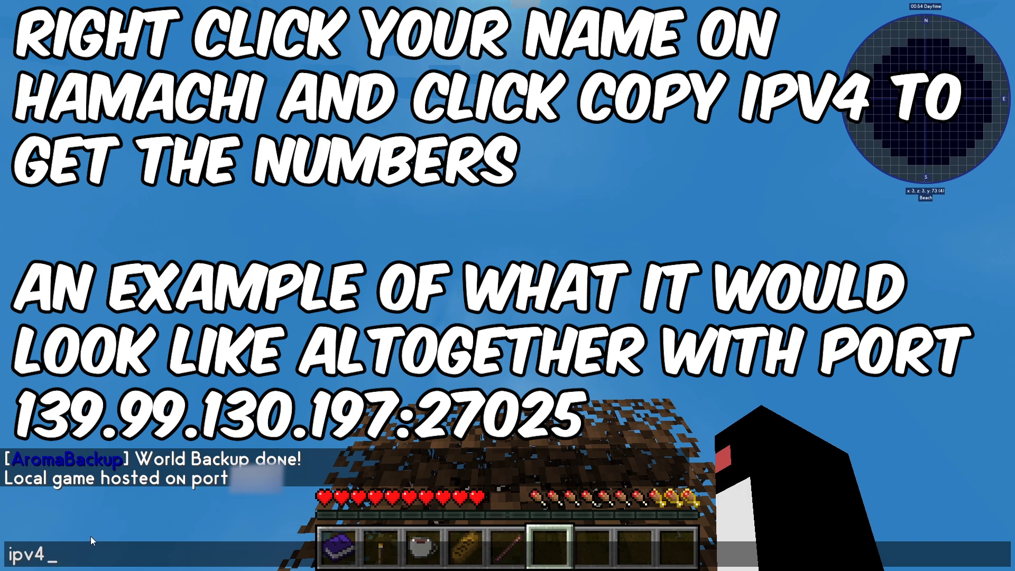
text(:)
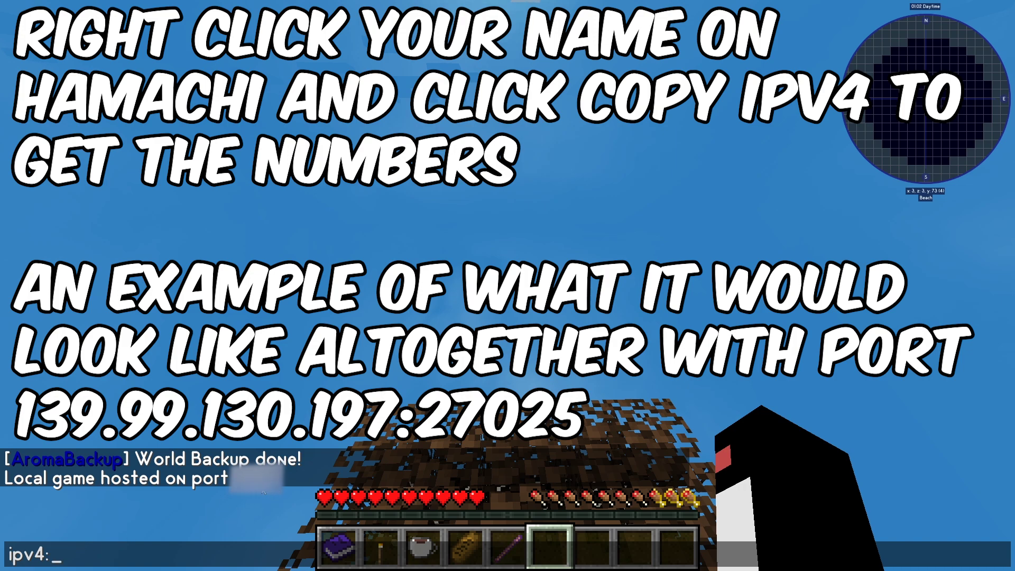
text(port)
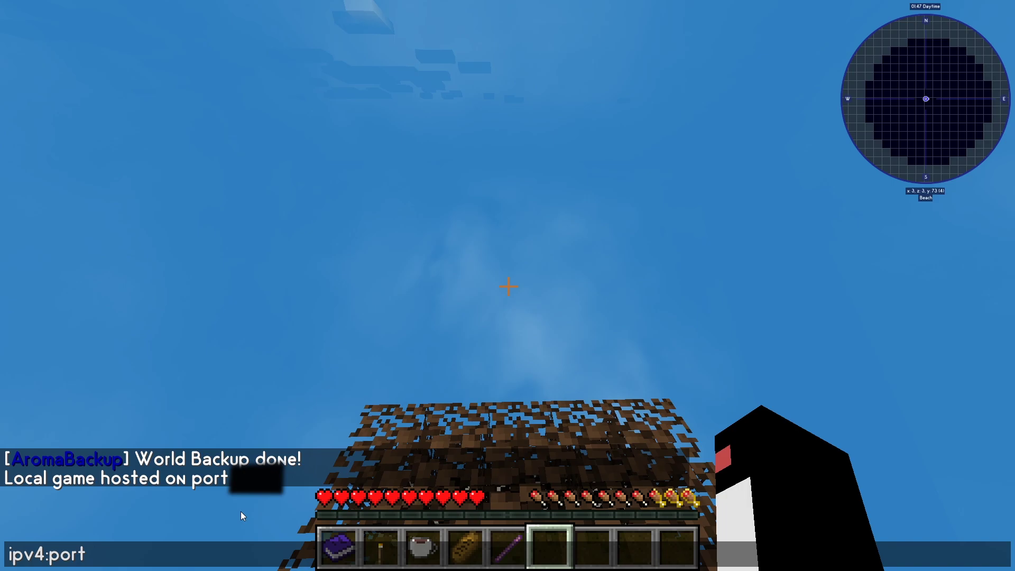
Close chat unsent, walk around the leaf tree, and glance at the inventory
key(Escape)
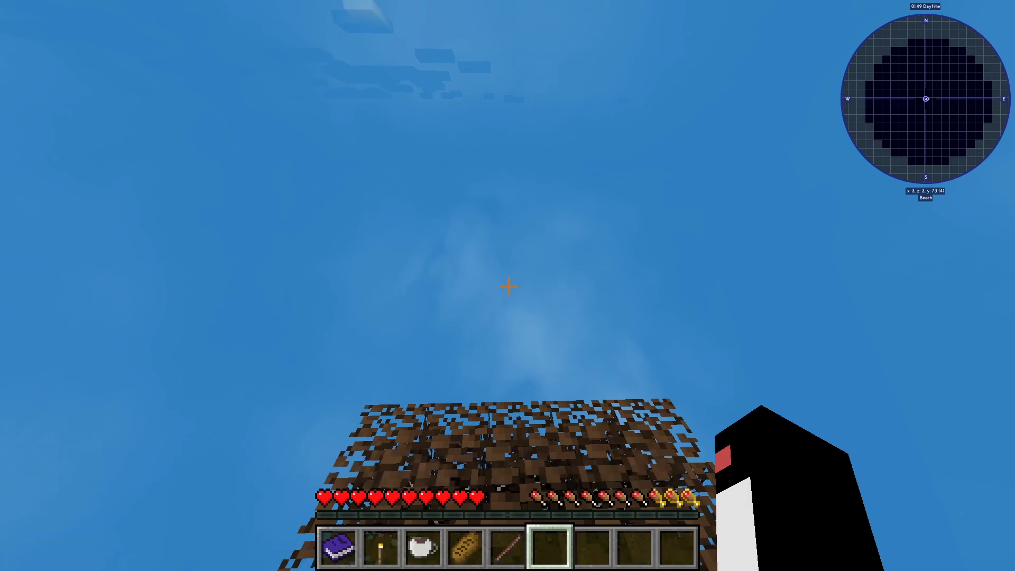
key(w)
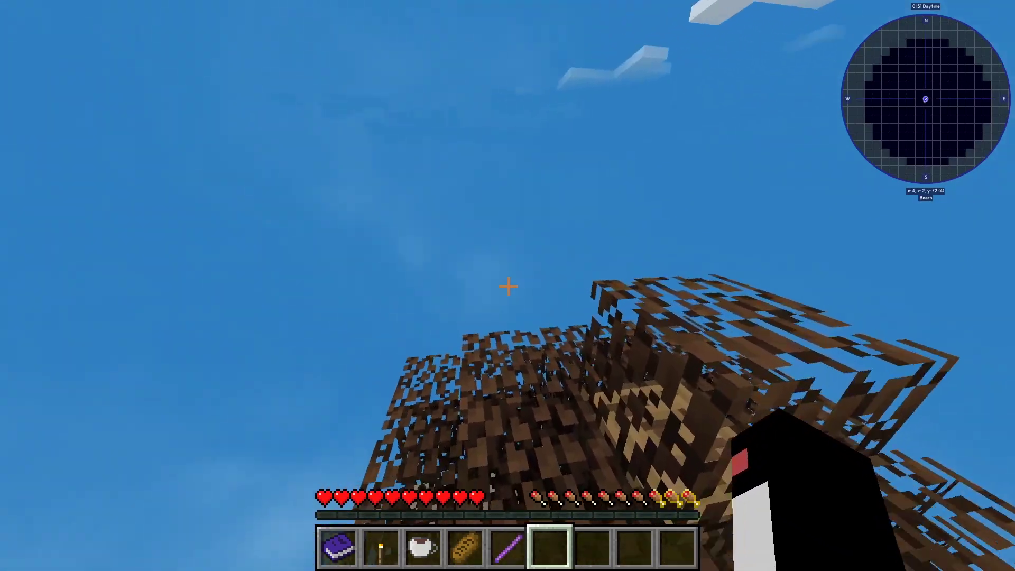
key(w)
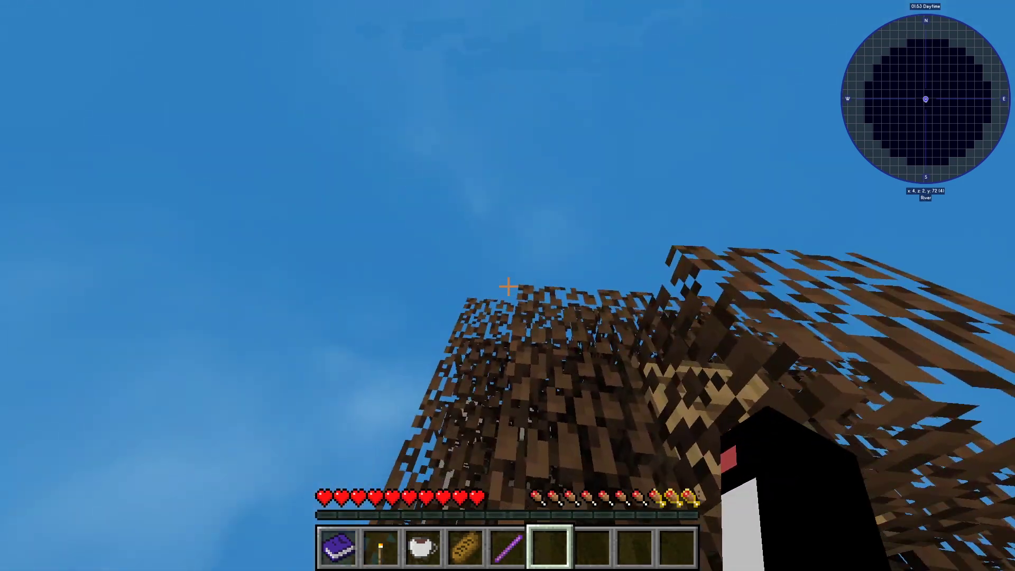
key(e)
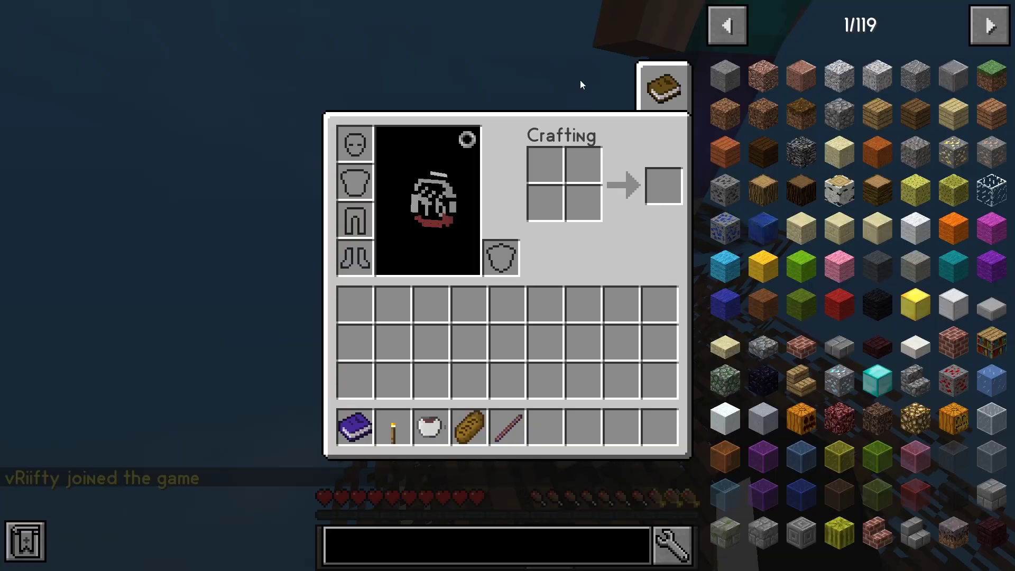
key(e)
Confirm the friend in the player list, read their hello in chat, and hit them
key(Tab)
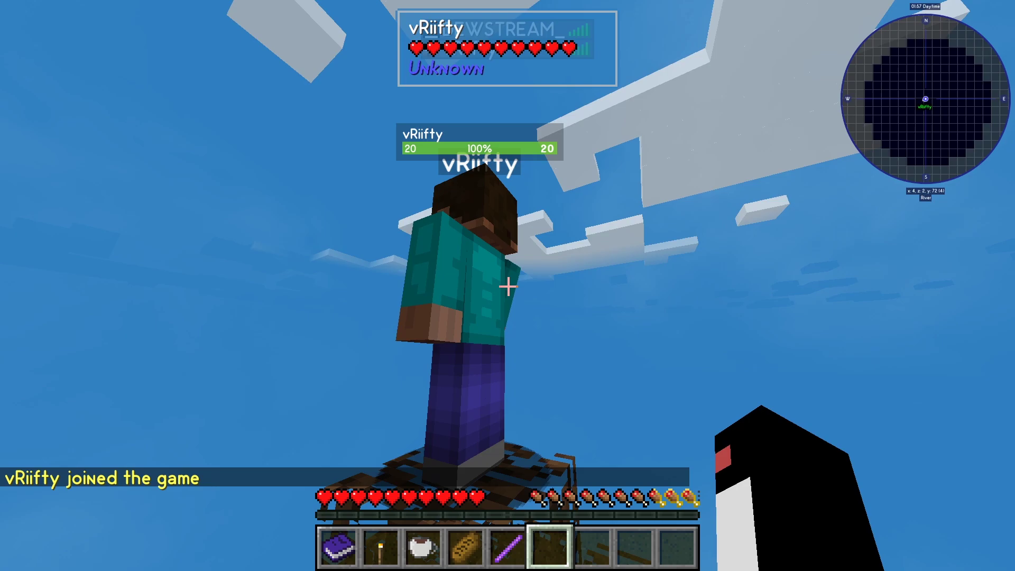
key(Tab)
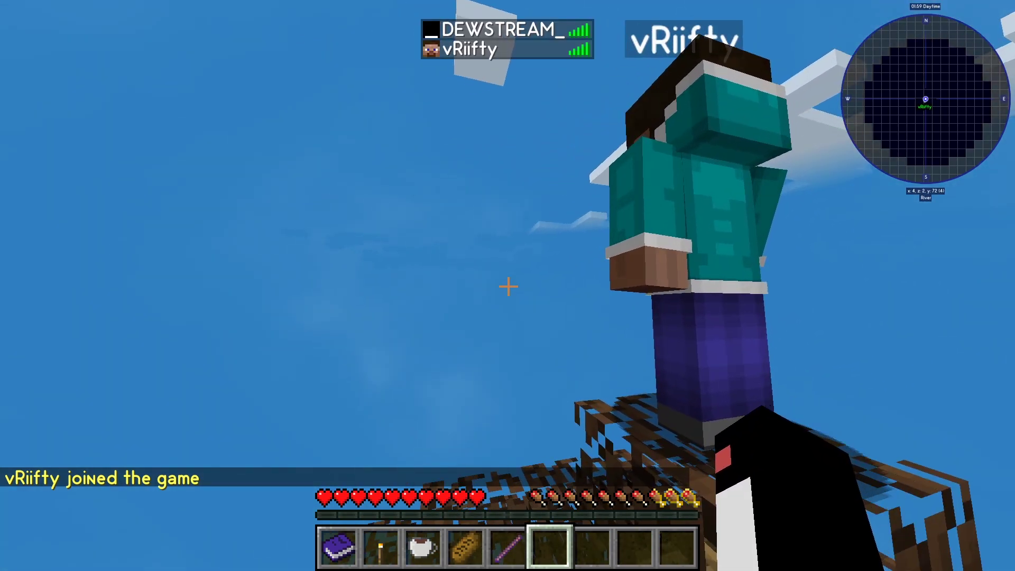
key(Tab)
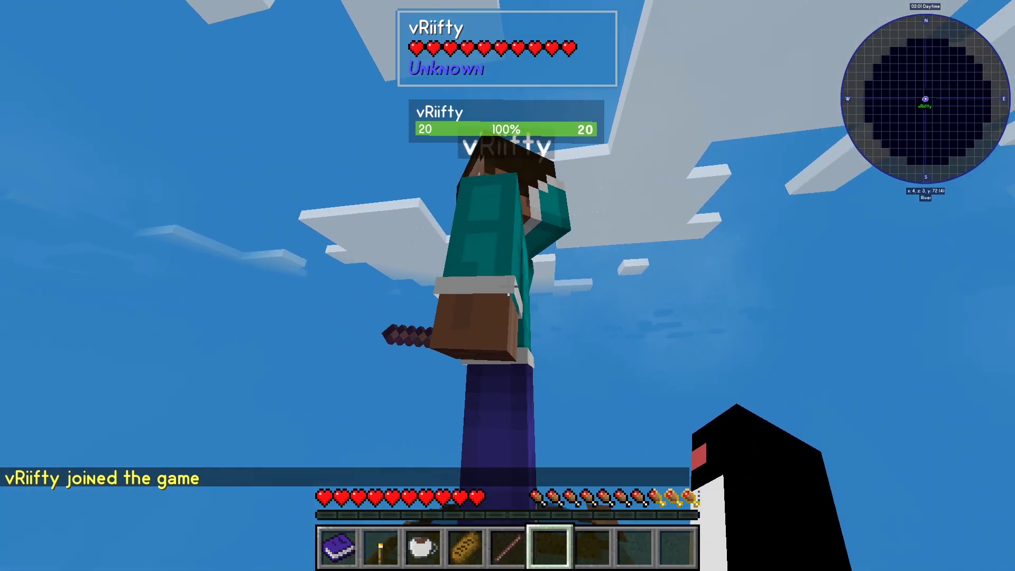
key(t)
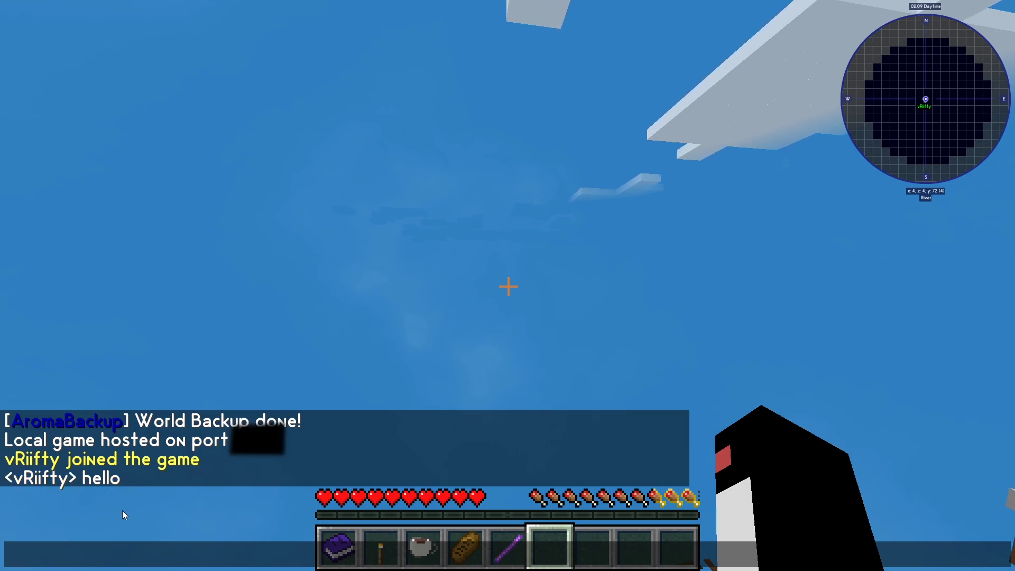
key(Escape)
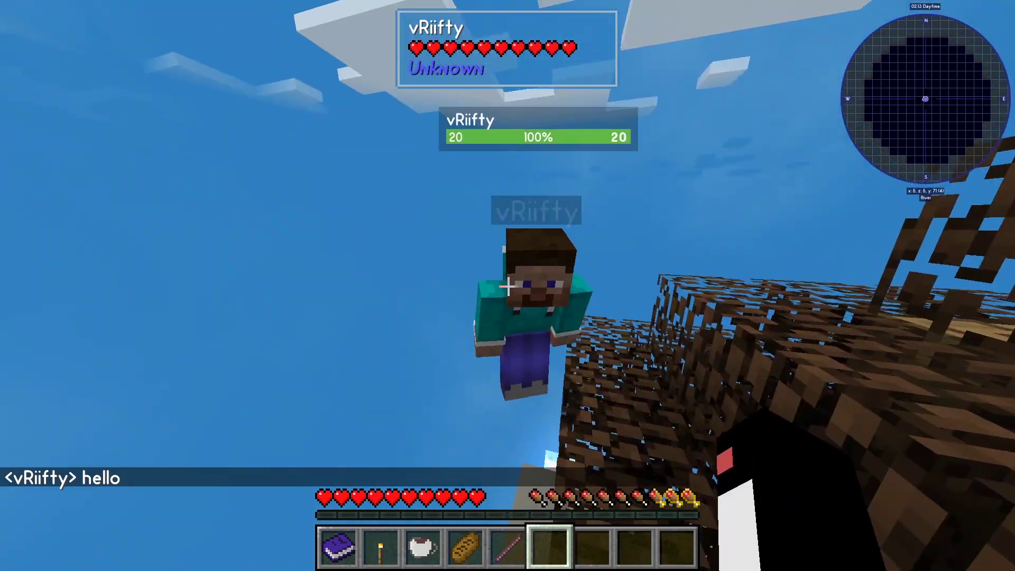
click(508, 287)
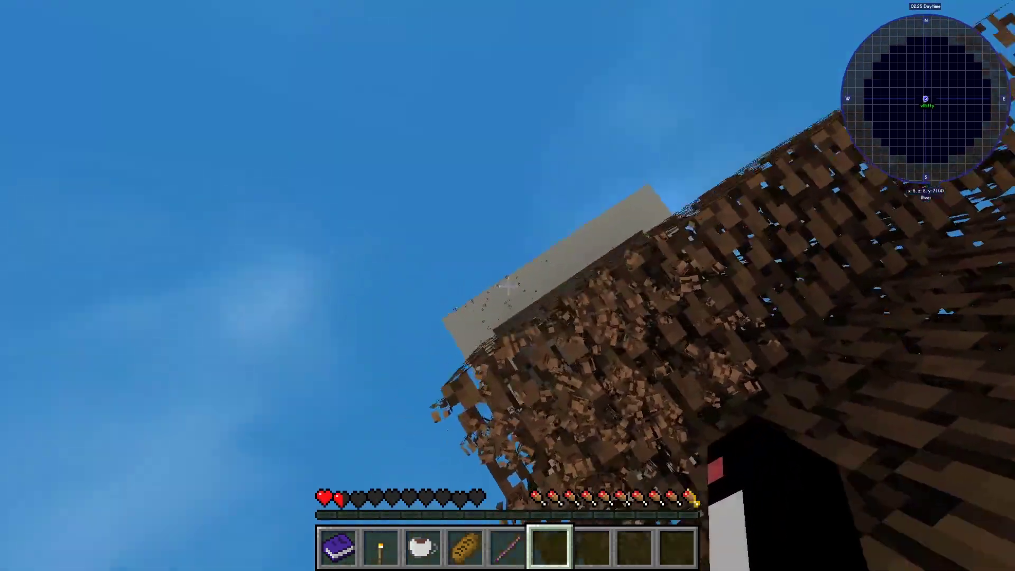
Move out from the tree and start breaking the Dirt Leaves block
key(w)
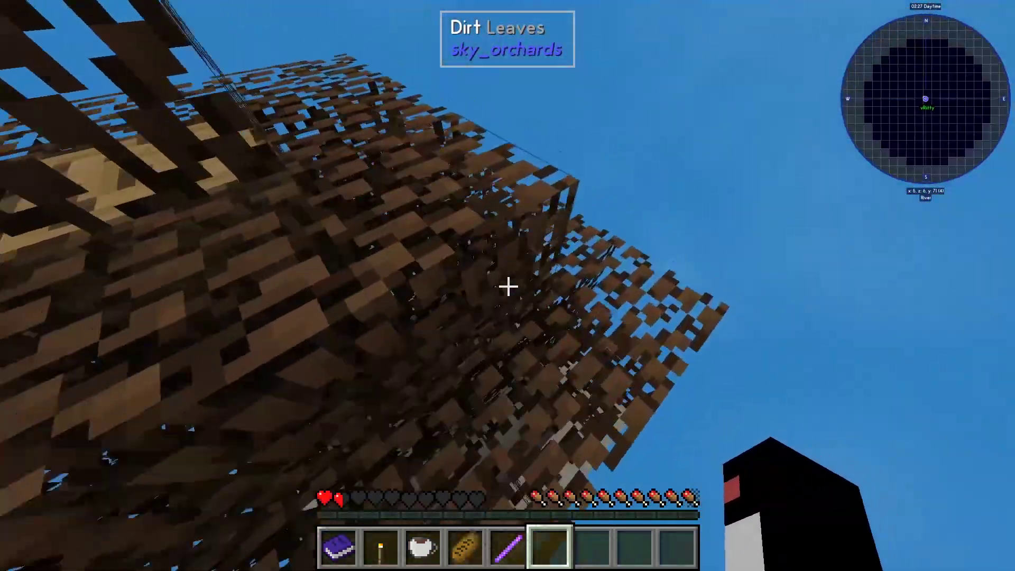
key(w)
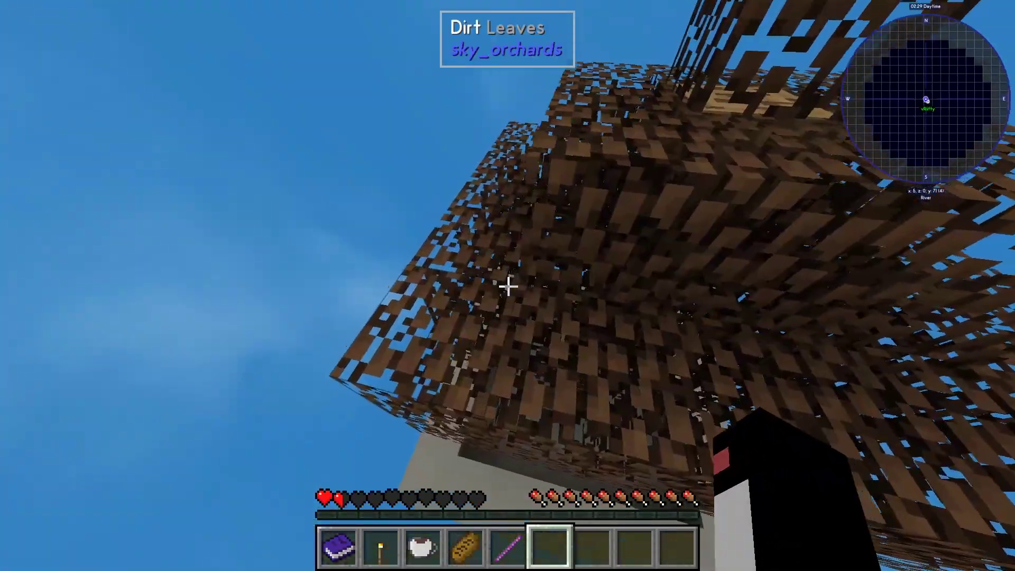
key(w)
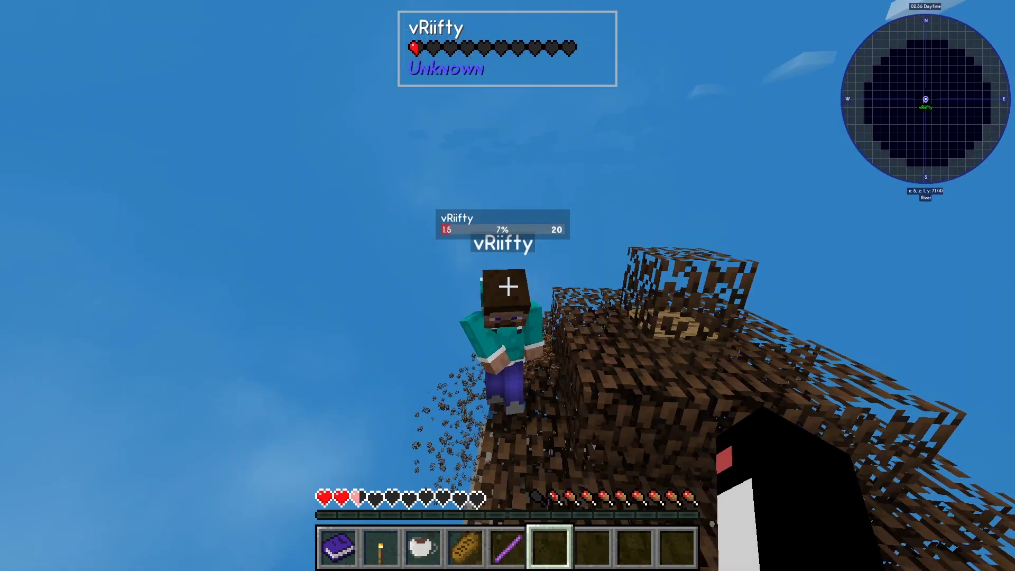
click(508, 287)
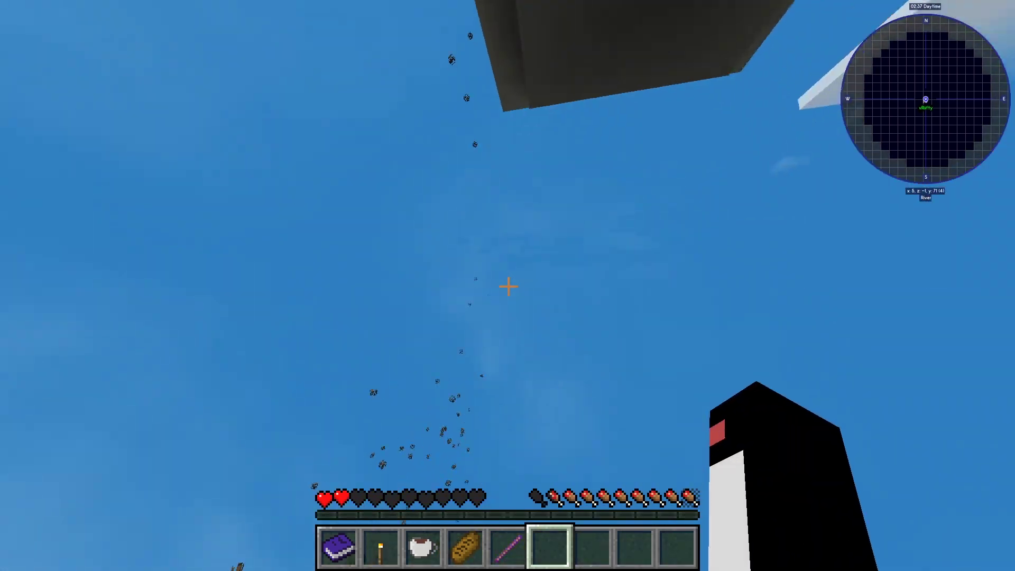